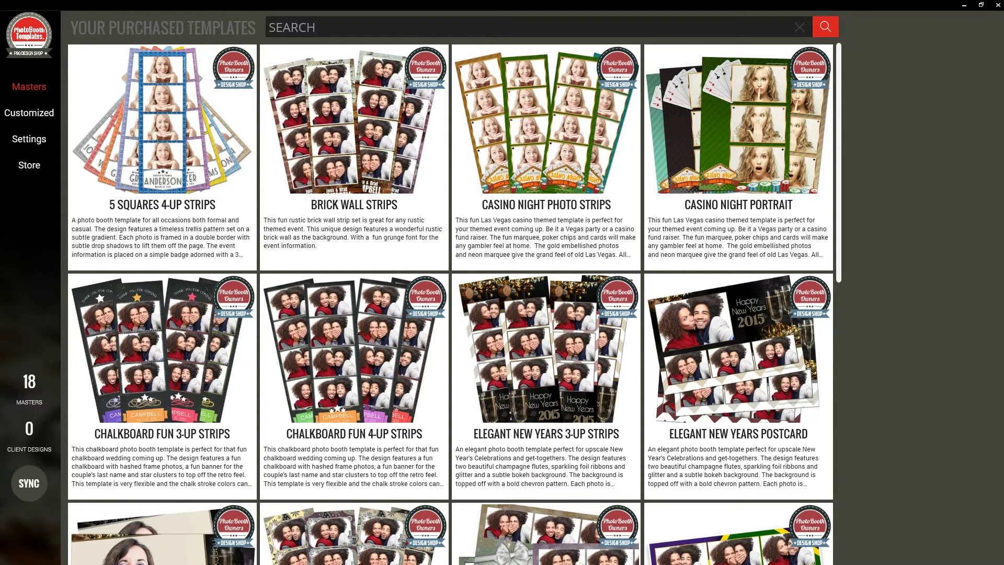
Customize Casino Night Portrait as '20160818 - CASINO NIGHT PORTRAIT' and open it in Photoshop CS2+
left_click(777, 157)
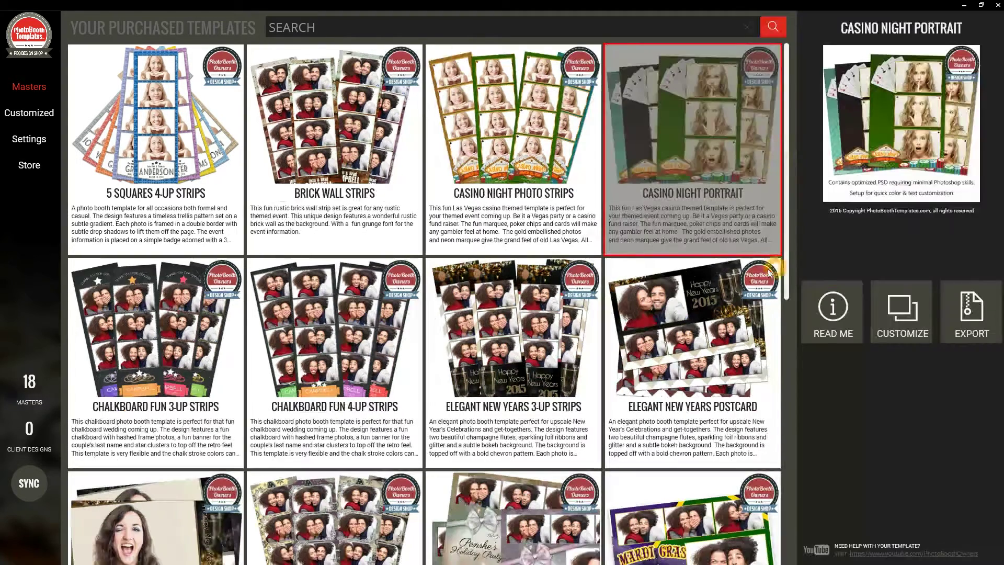
left_click(907, 335)
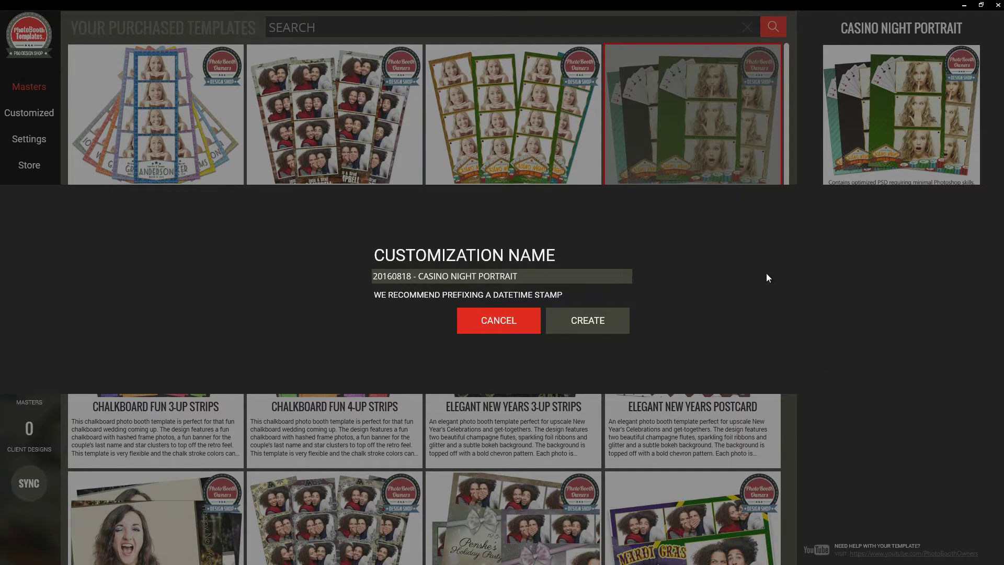
left_click(422, 276)
left_click(563, 322)
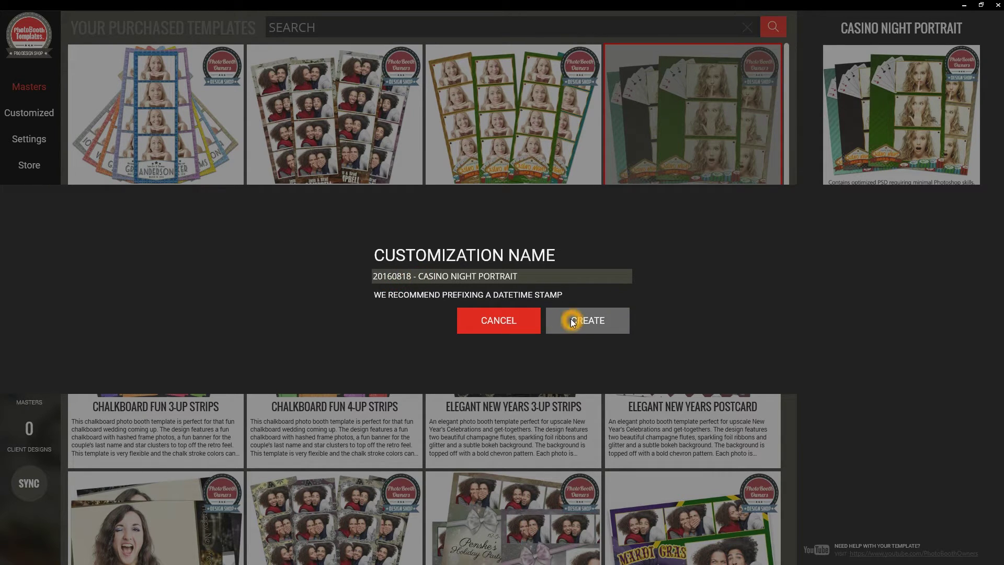
left_click(786, 355)
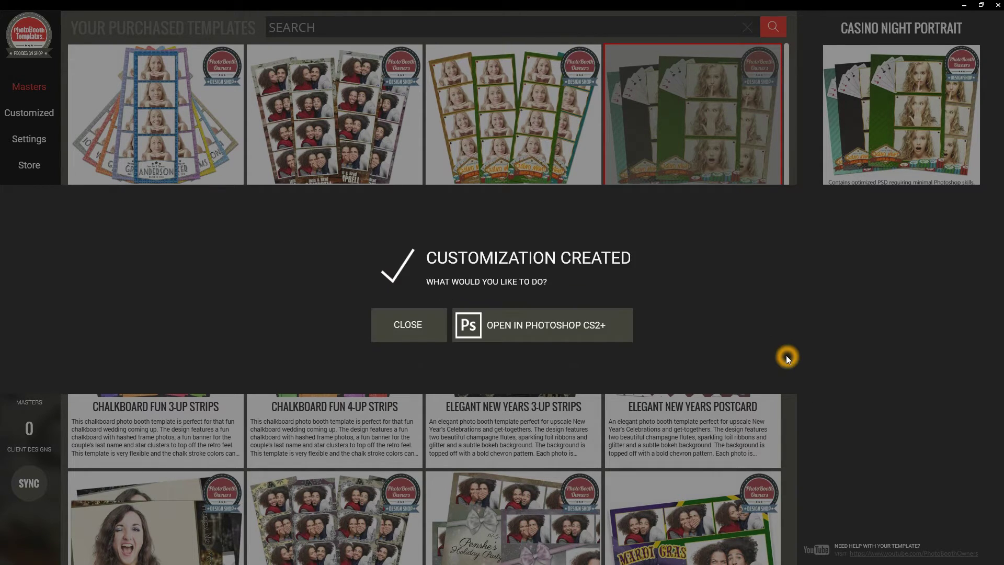
left_click(542, 326)
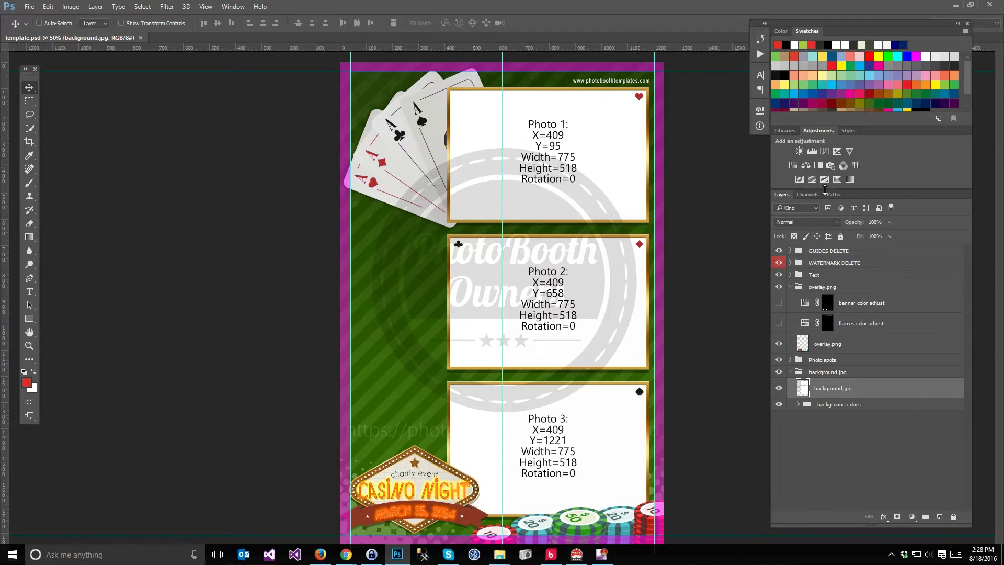
Hide the GUIDES DELETE and WATERMARK DELETE layer groups
left_click(783, 263)
left_click_drag(783, 263, 779, 251)
left_click(790, 286)
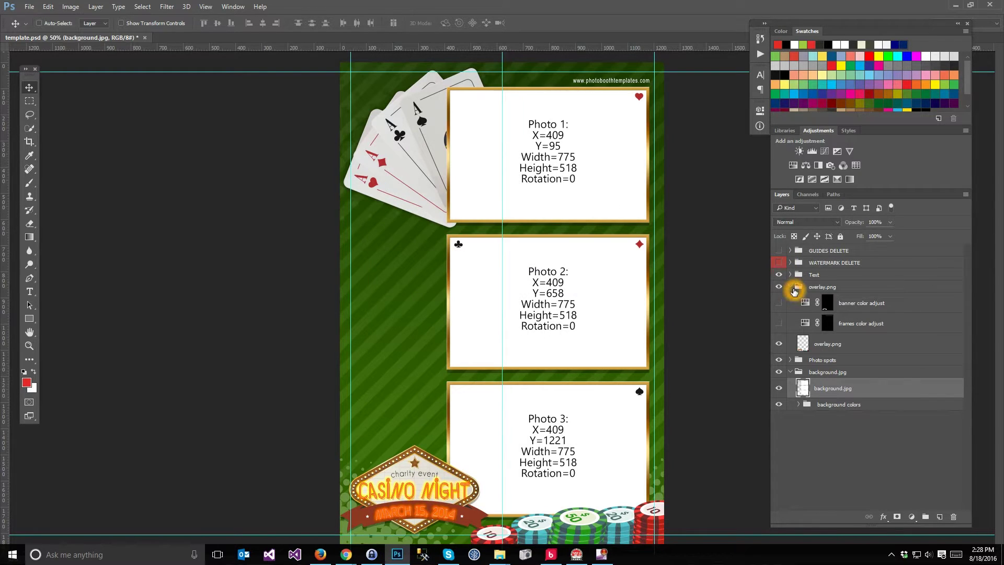
Swap the background colour layer from radiant orchid to sand
left_click(790, 311)
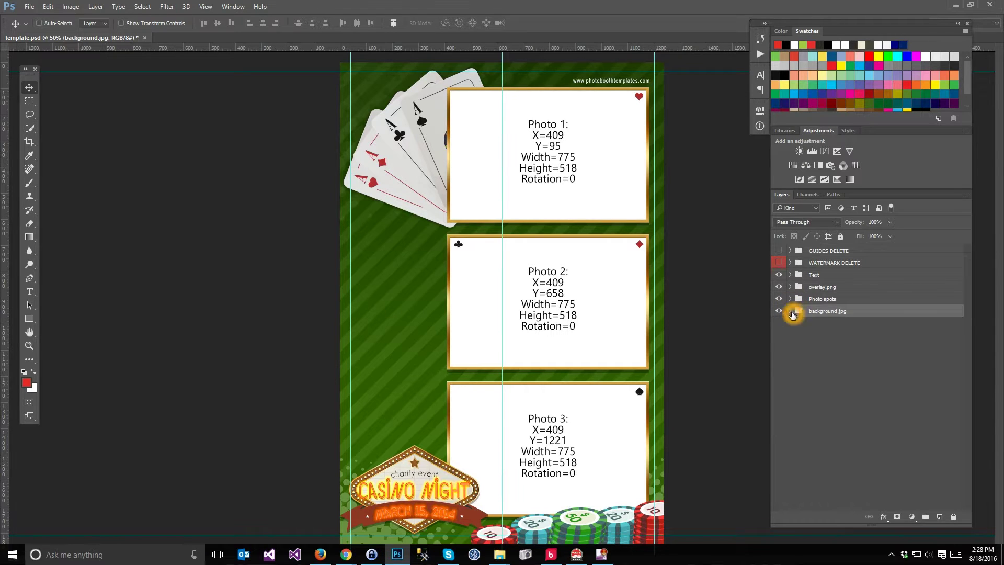
left_click(790, 310)
left_click(794, 343)
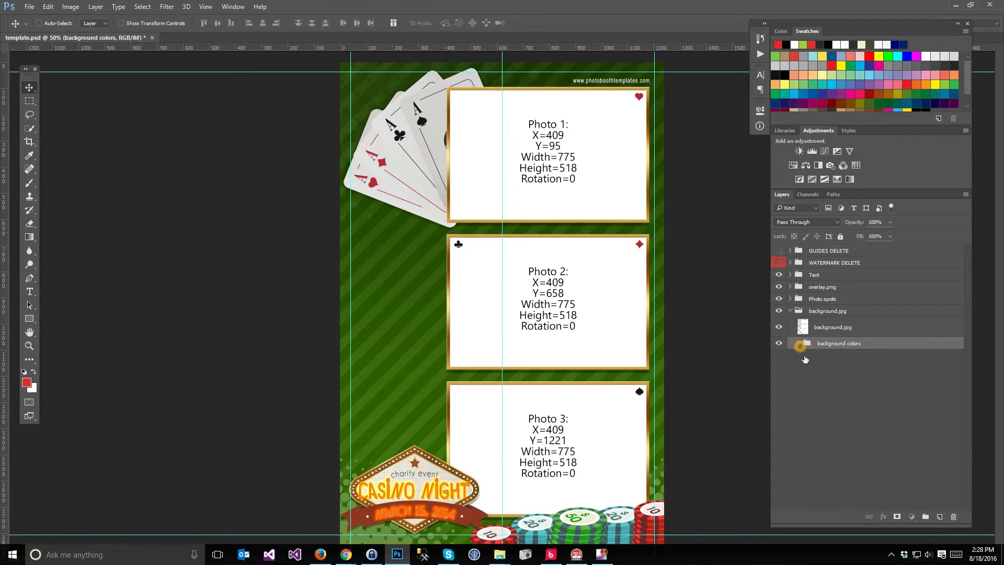
left_click(798, 343)
left_click(779, 359)
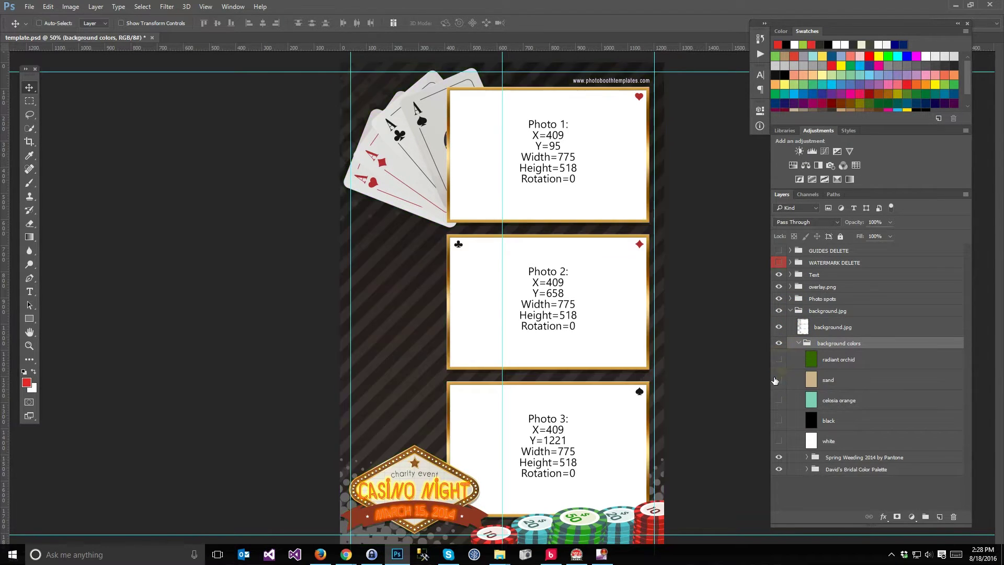
left_click(780, 379)
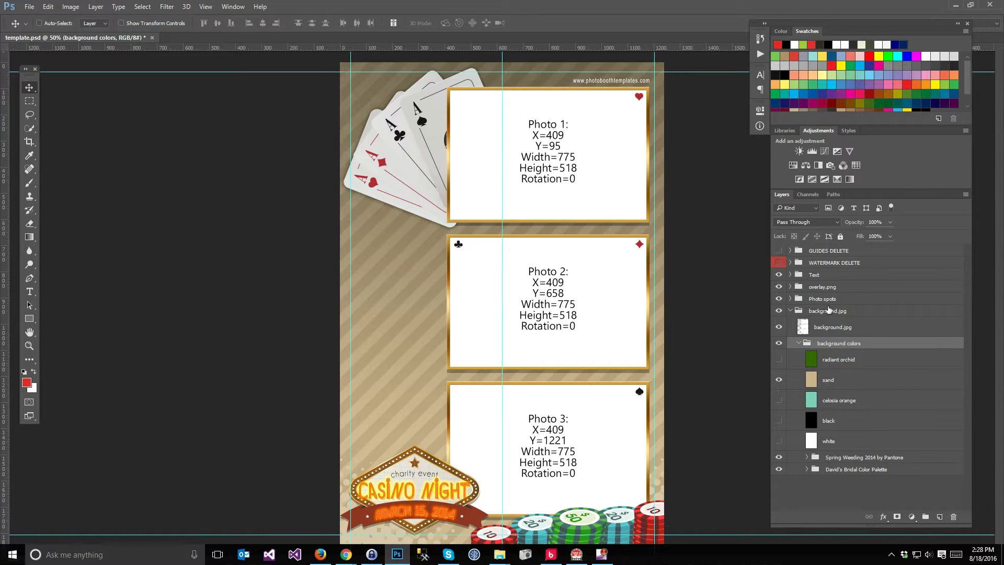
left_click(704, 302)
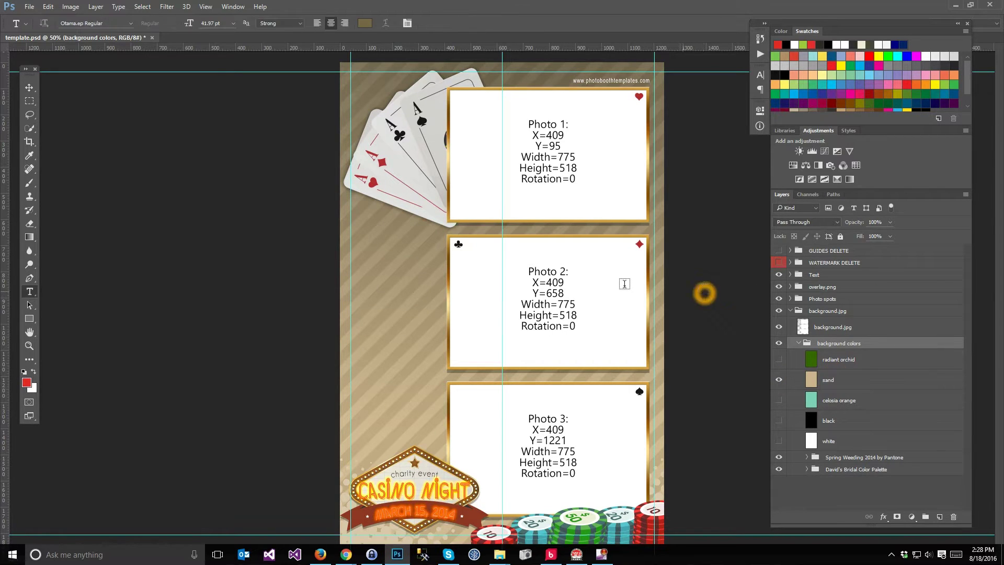
Replace the banner date March 15, 2014 with AUGUST 20, 2016
left_click(29, 292)
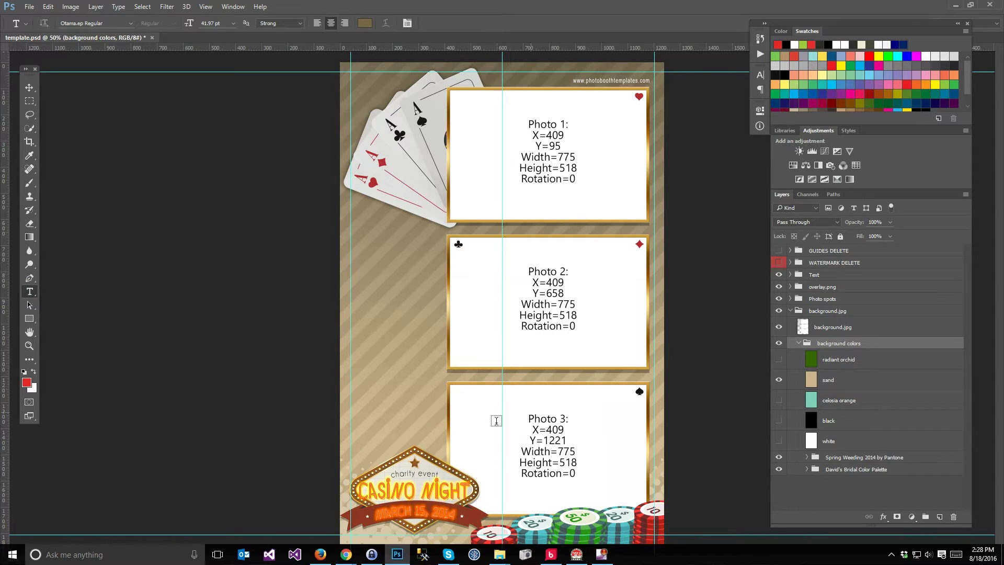
left_click(429, 509)
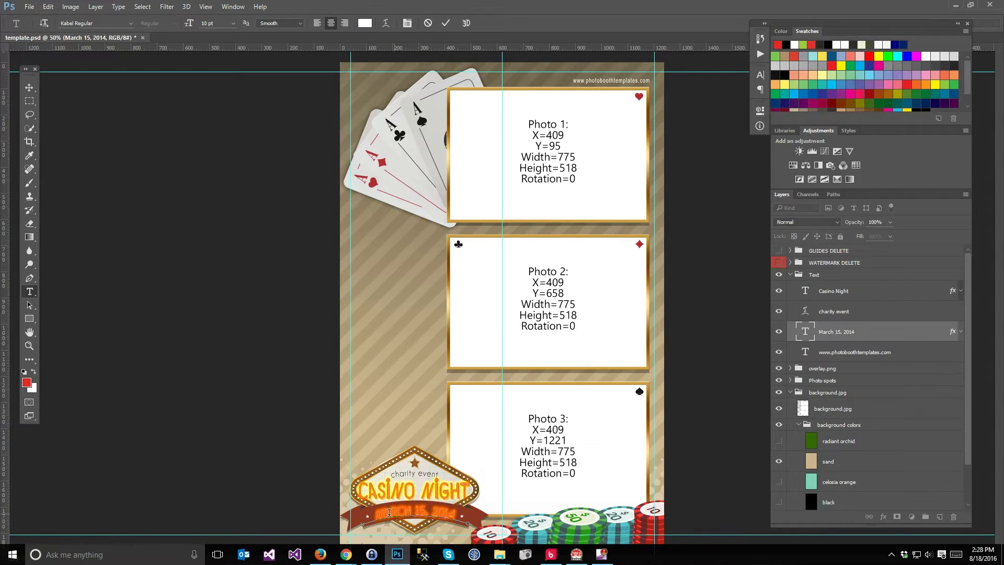
left_click_drag(372, 510, 453, 516)
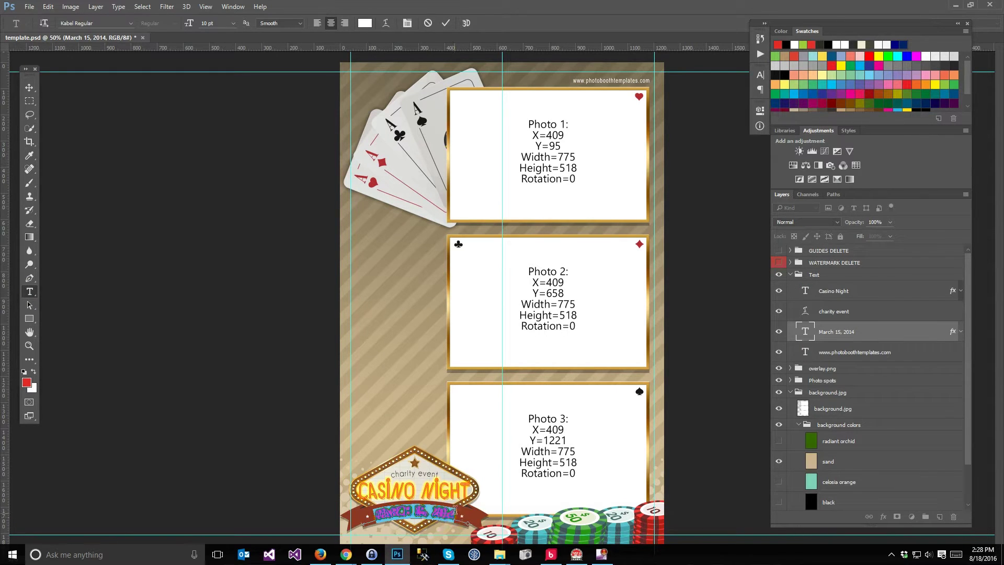
type("A")
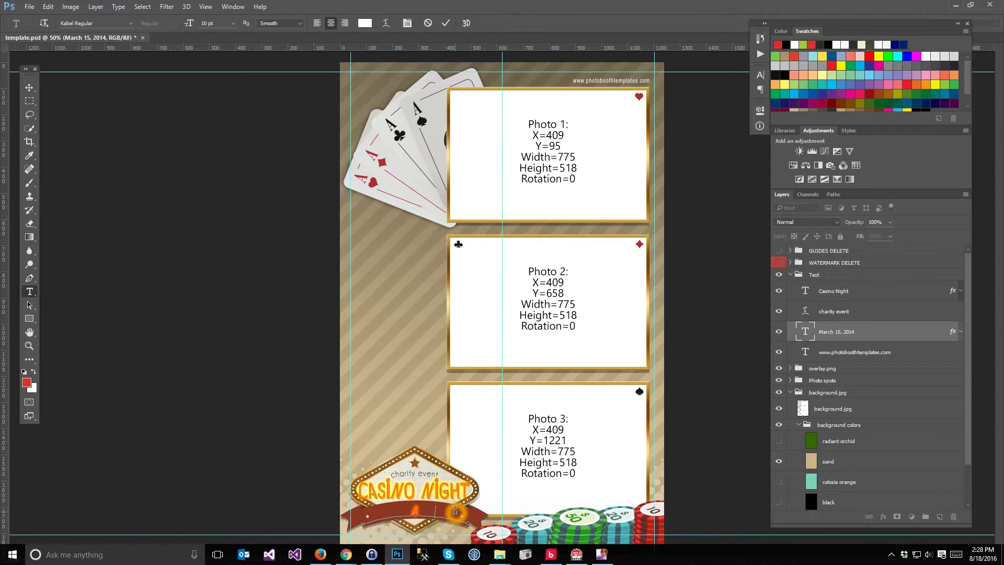
type("UGUST")
type(" 20,")
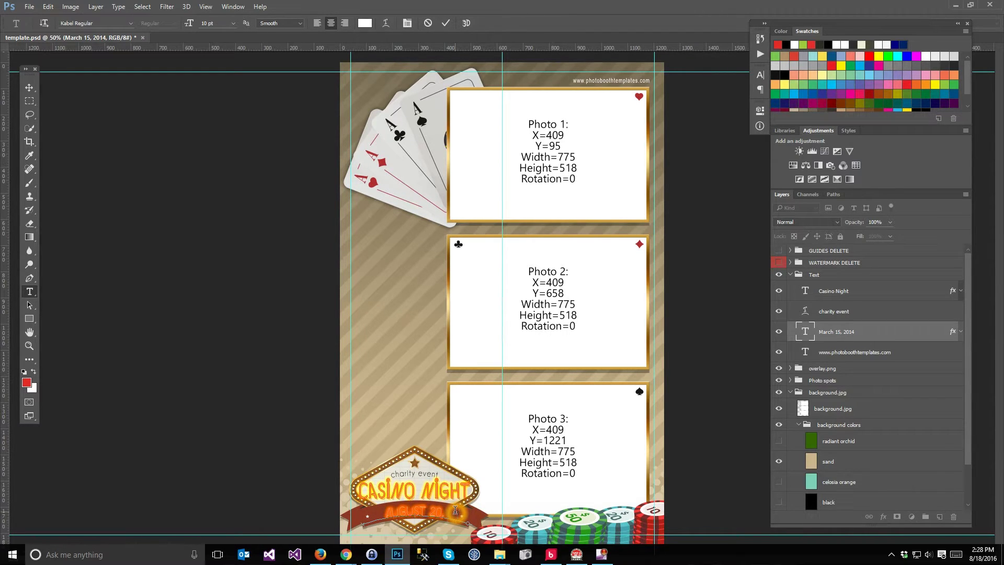
type(" 2016")
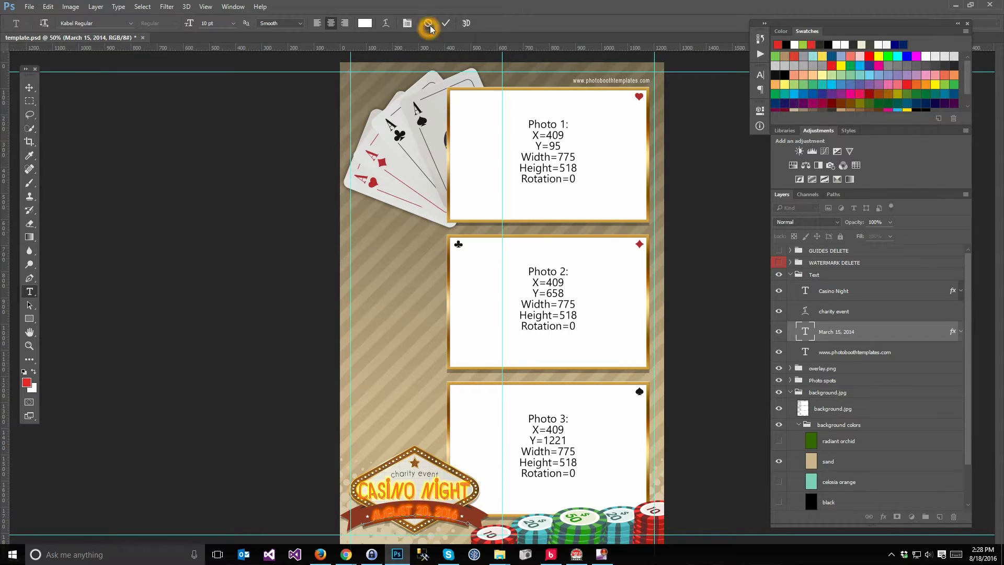
left_click(446, 23)
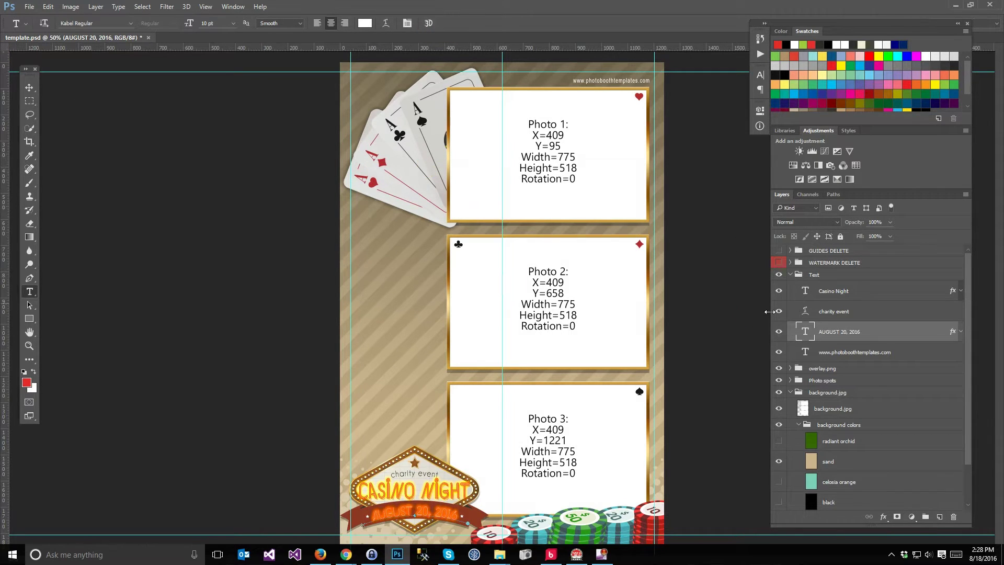
left_click(790, 276)
left_click(790, 311)
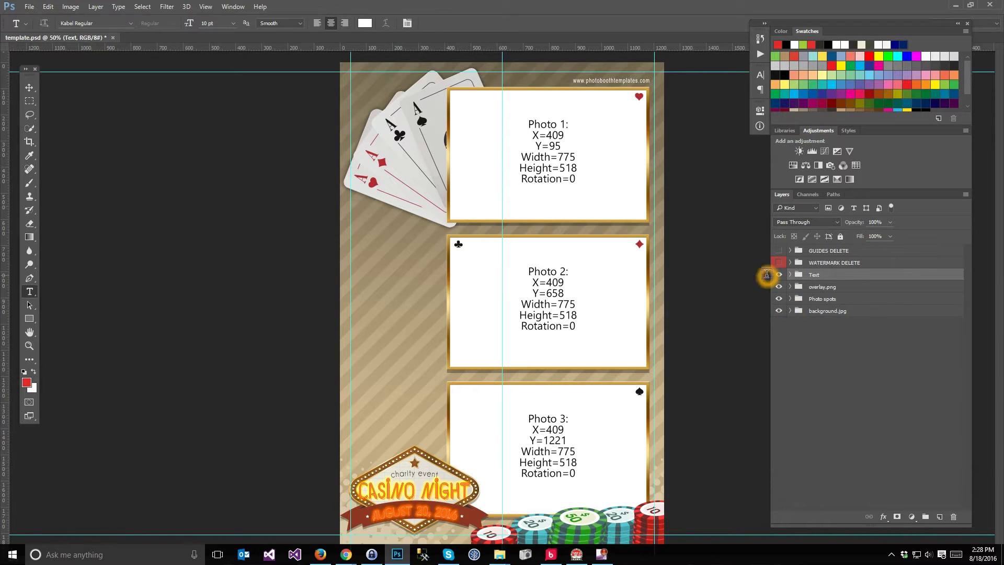
Export the frames, banner and text as PNG over overlay.png, then show only background.jpg
left_click_drag(778, 298, 779, 311)
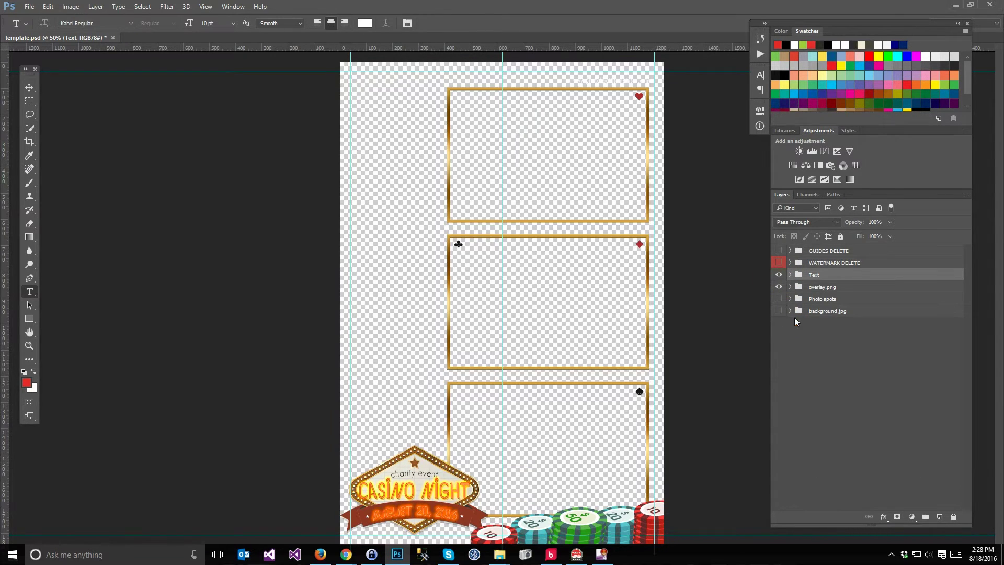
left_click(29, 6)
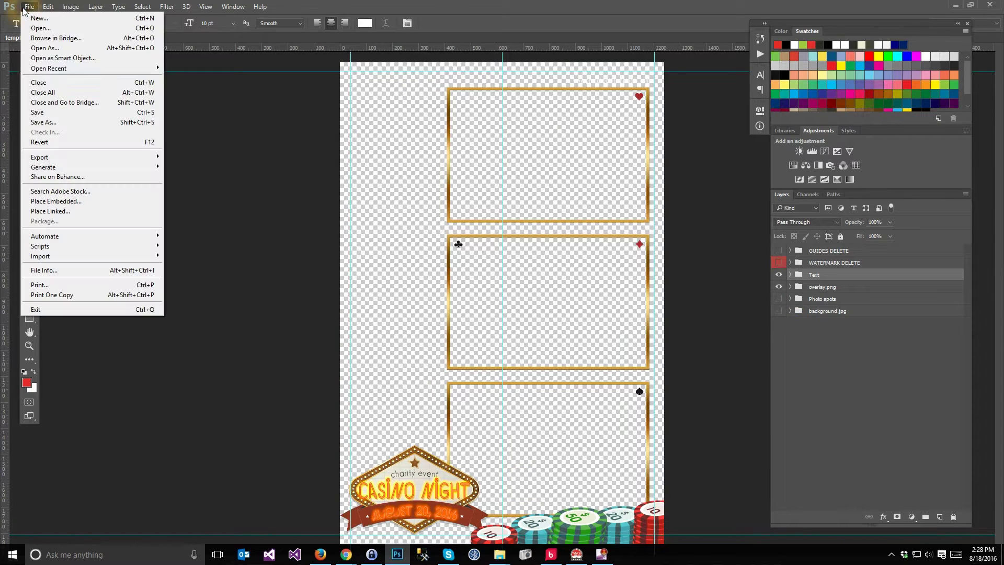
left_click(45, 122)
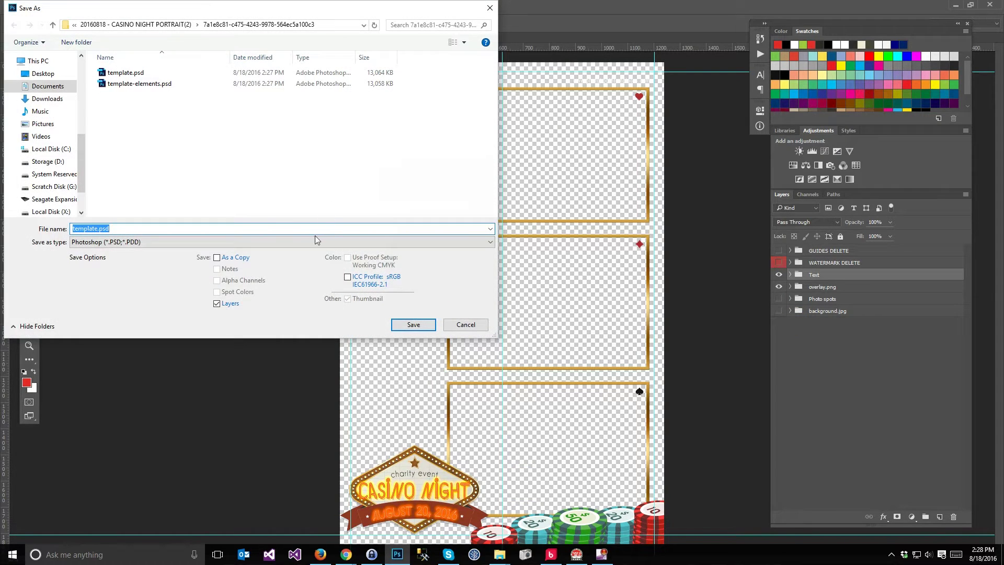
left_click(312, 242)
left_click(297, 384)
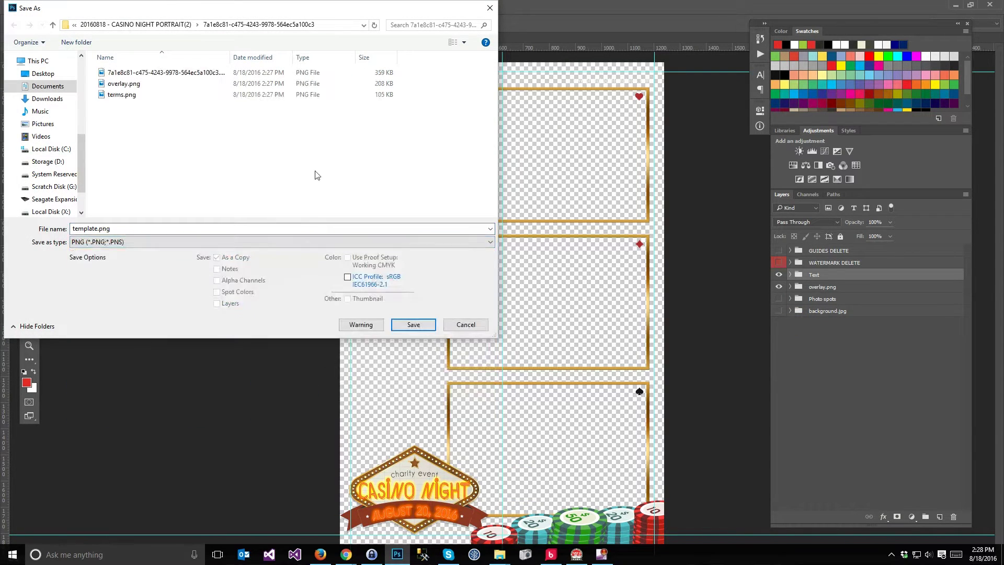
double_click(124, 83)
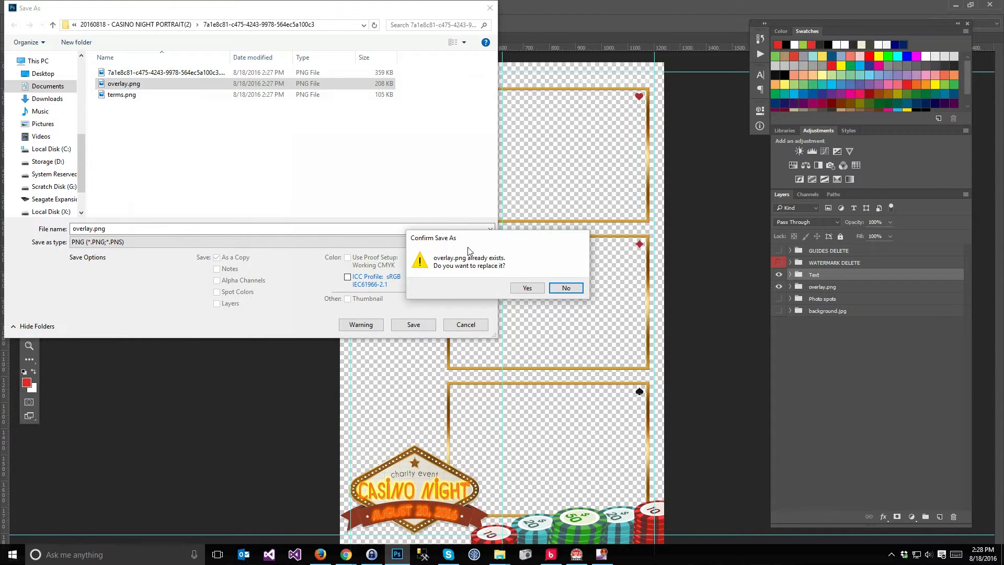
left_click(527, 288)
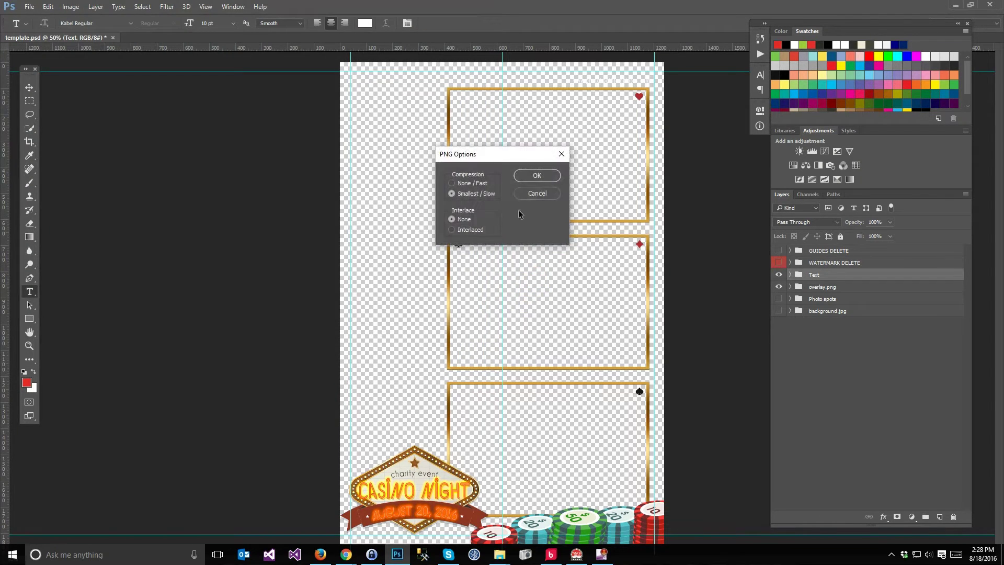
left_click(529, 175)
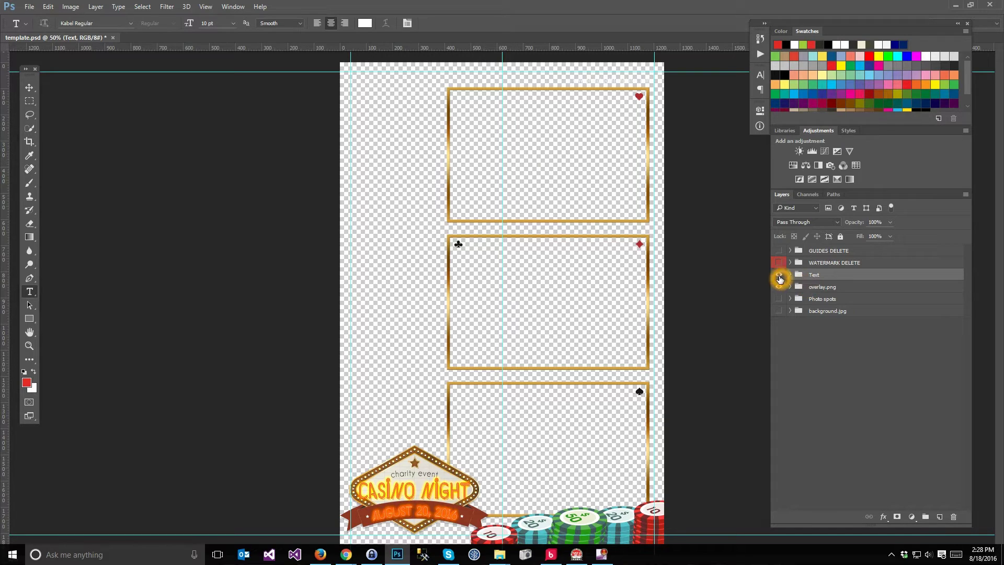
left_click_drag(779, 275, 779, 309)
left_click(778, 310)
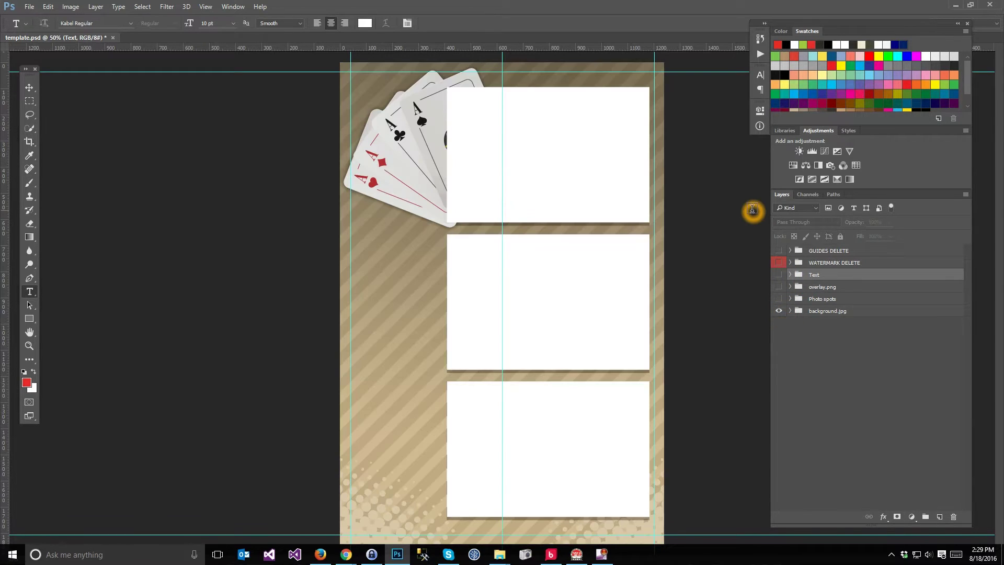
Save the background as JPEG, overwriting background.jpg
left_click(29, 7)
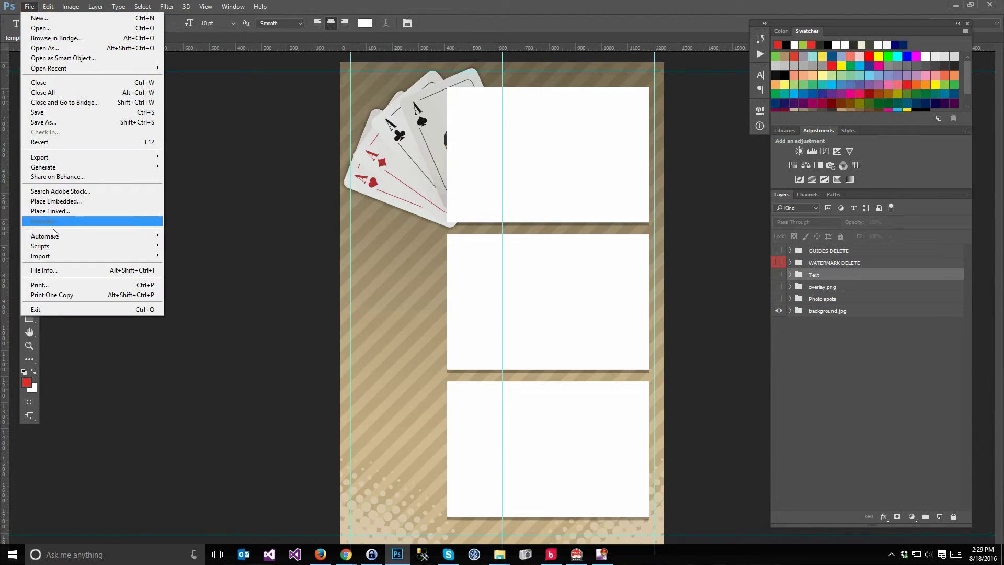
left_click(50, 122)
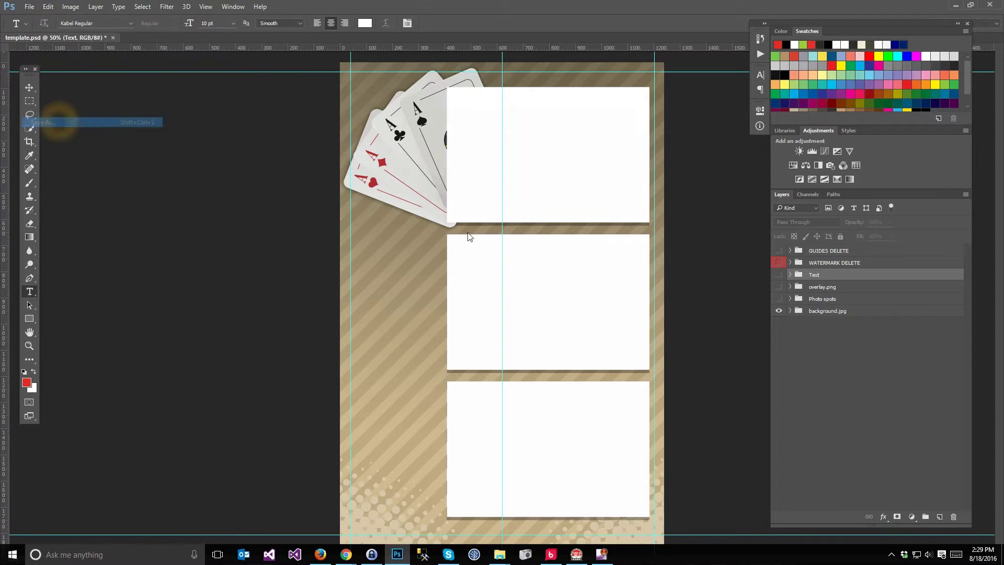
left_click(235, 242)
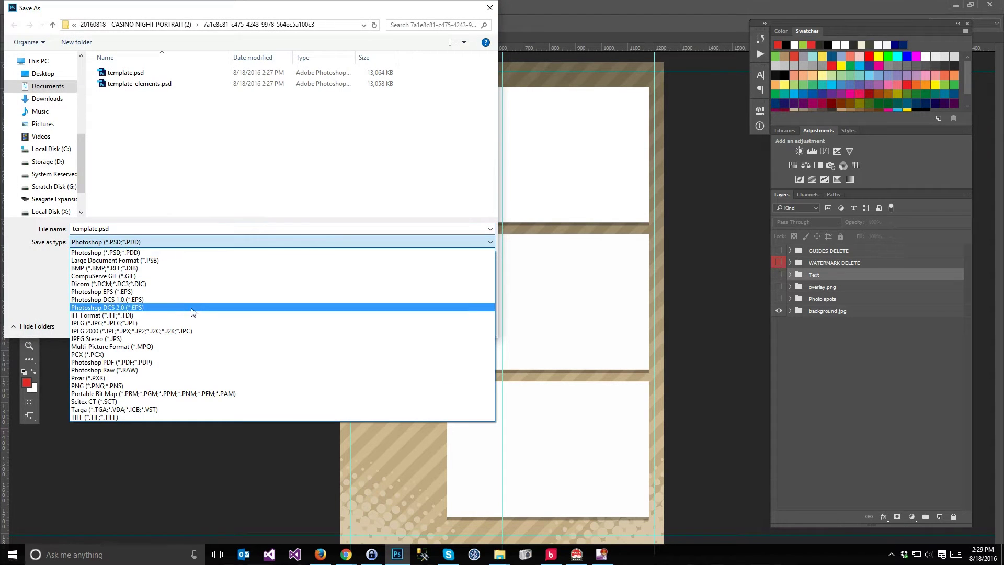
left_click(196, 324)
double_click(147, 73)
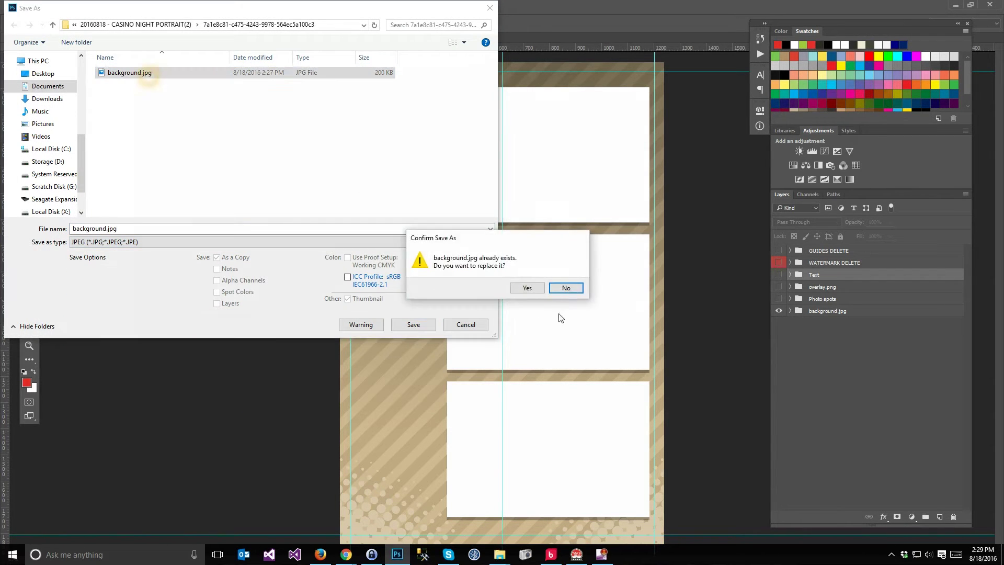
left_click(528, 288)
left_click_drag(859, 176, 515, 175)
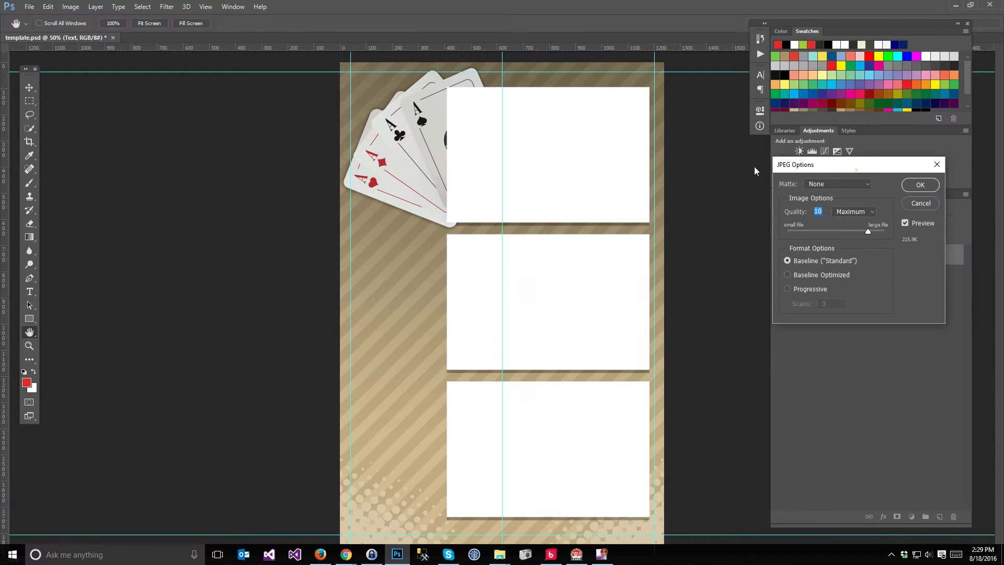
left_click(607, 190)
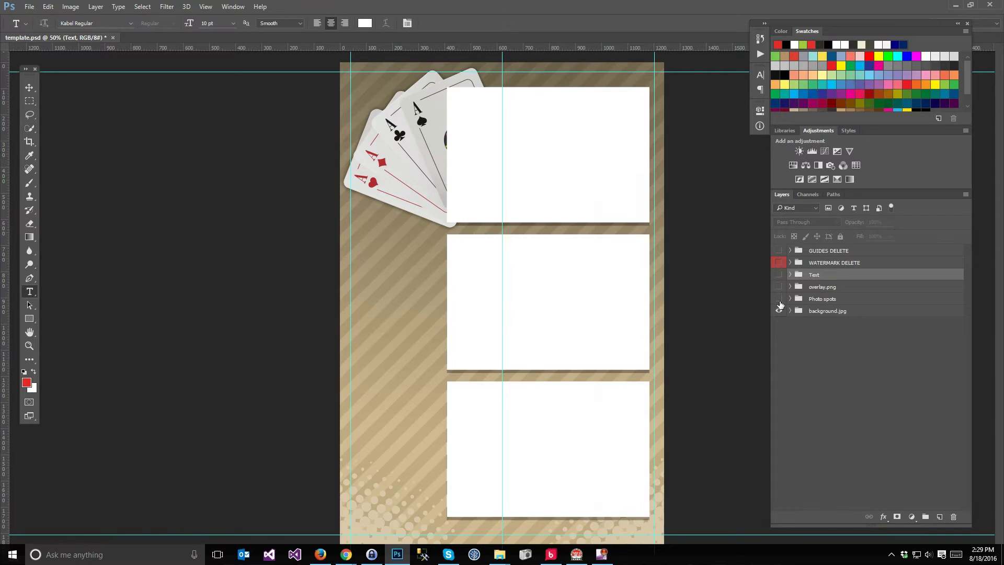
Make all layer groups visible again, save template.psd and close it
left_click(779, 310, "alt")
key("ctrl+s")
key("ctrl+w")
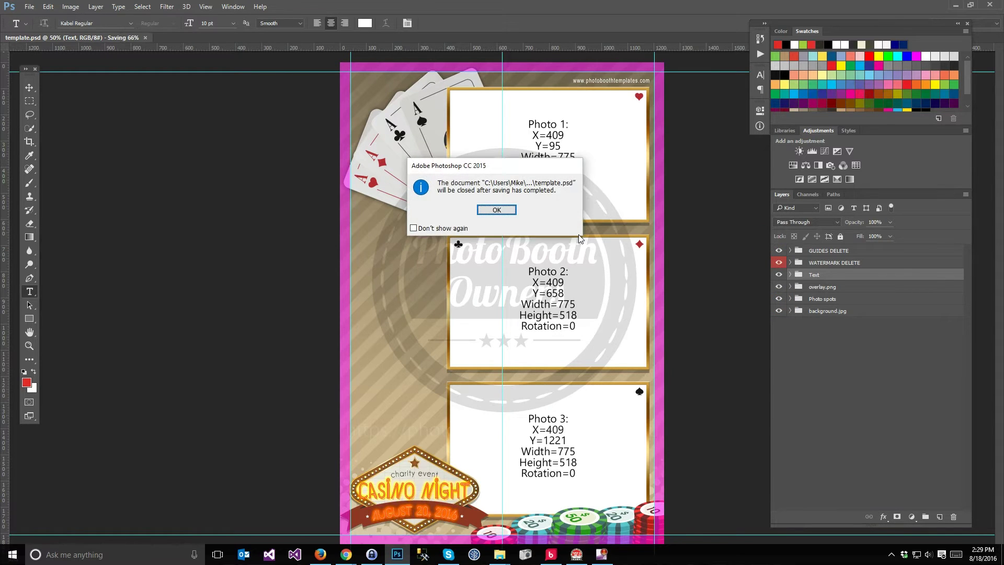
Dismiss the notices and install the Casino Night customization from the Customized list
left_click(495, 210)
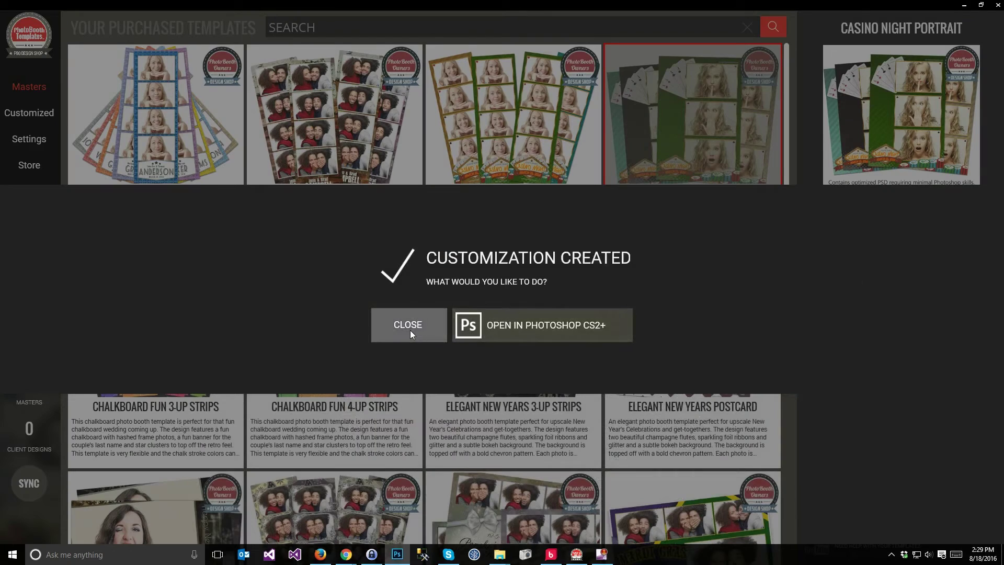
left_click(410, 329)
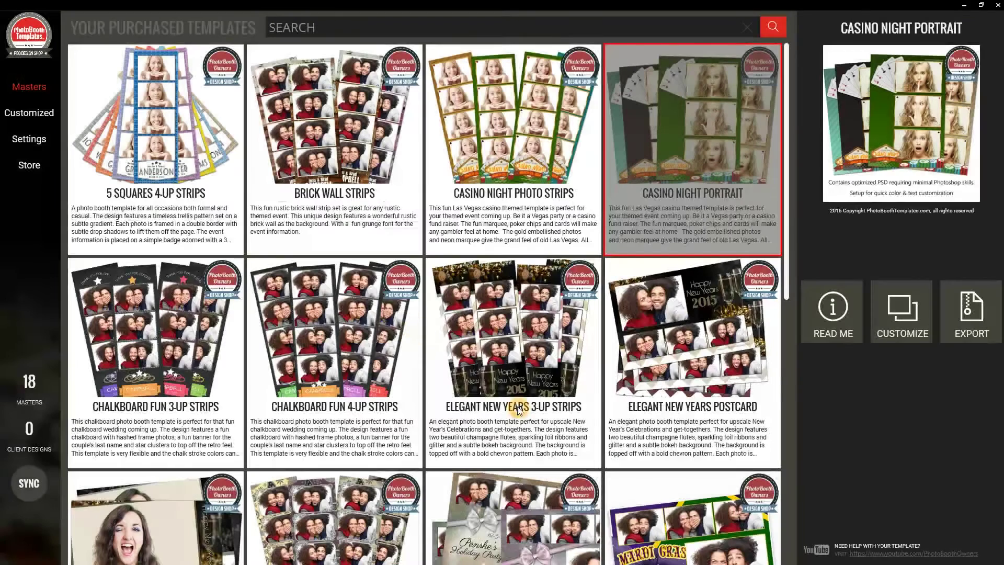
left_click(24, 115)
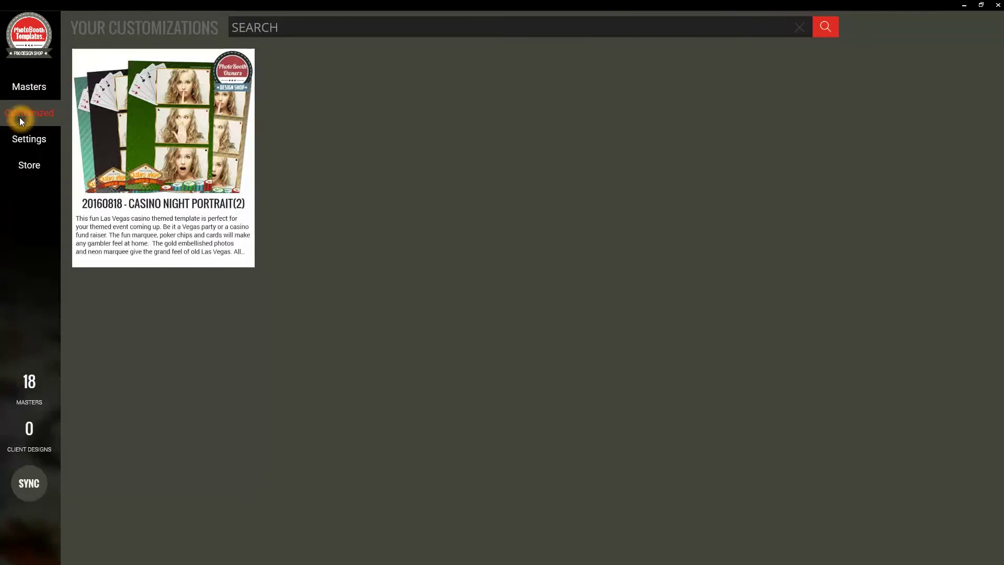
left_click(210, 181)
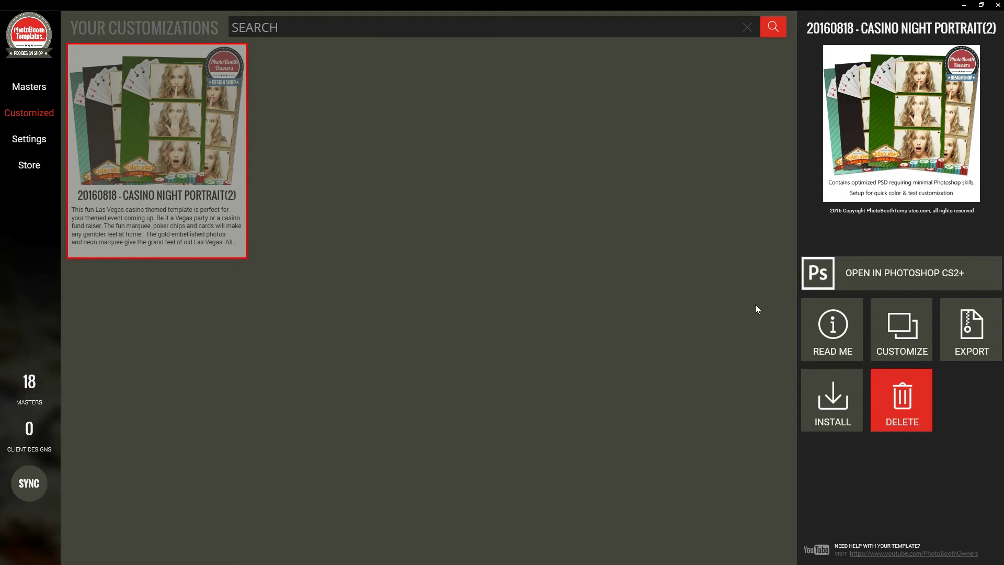
left_click(839, 409)
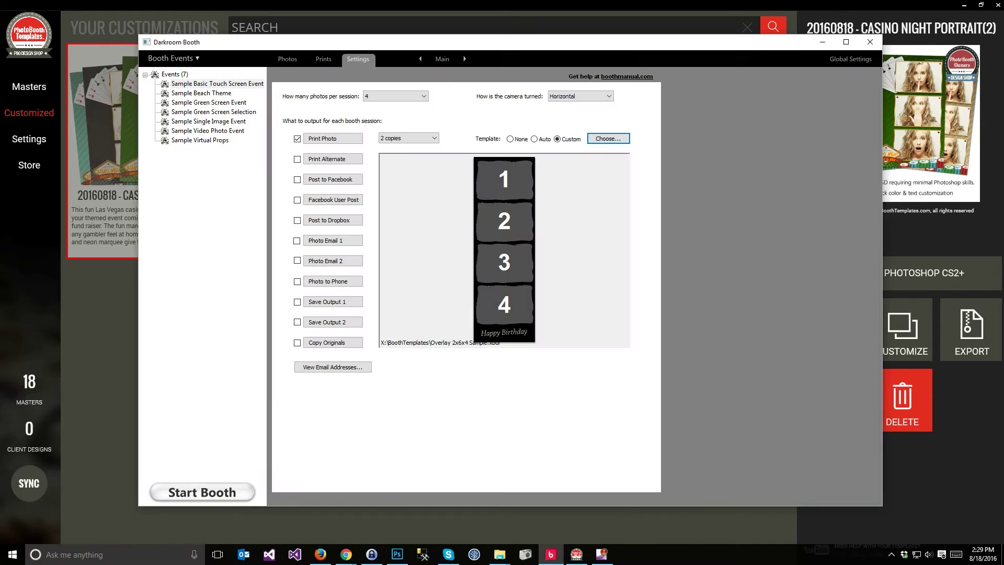
Browse Darkroom Booth's template gallery, then install the Casino Night customization from the manager
left_click(620, 138)
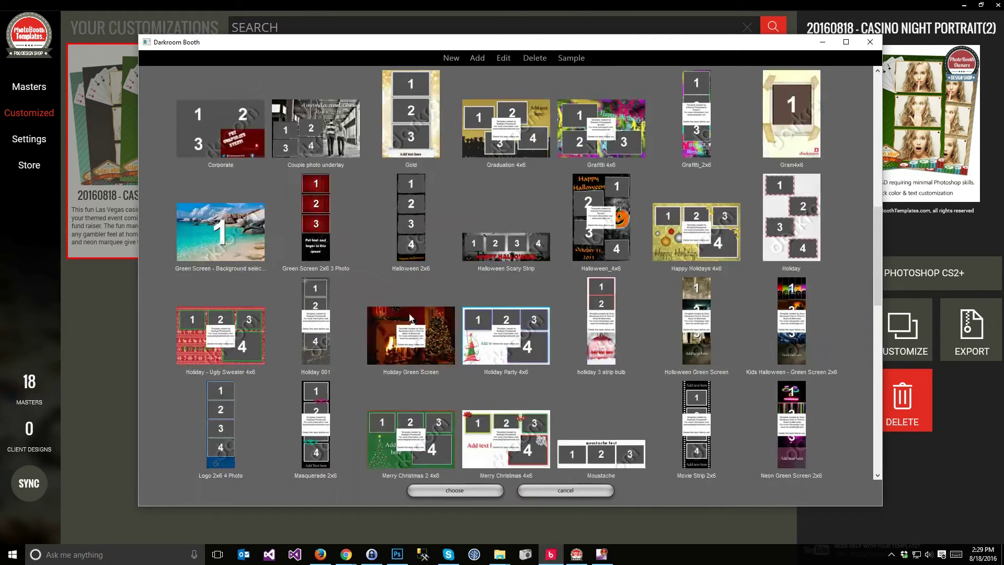
scroll(781, 314, "down", 2)
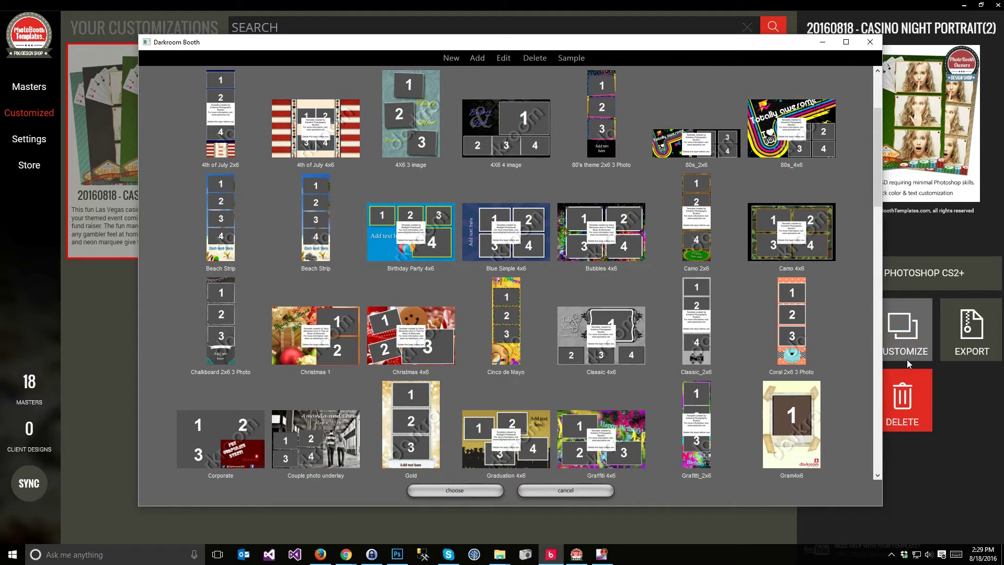
left_click(990, 423)
left_click(832, 398)
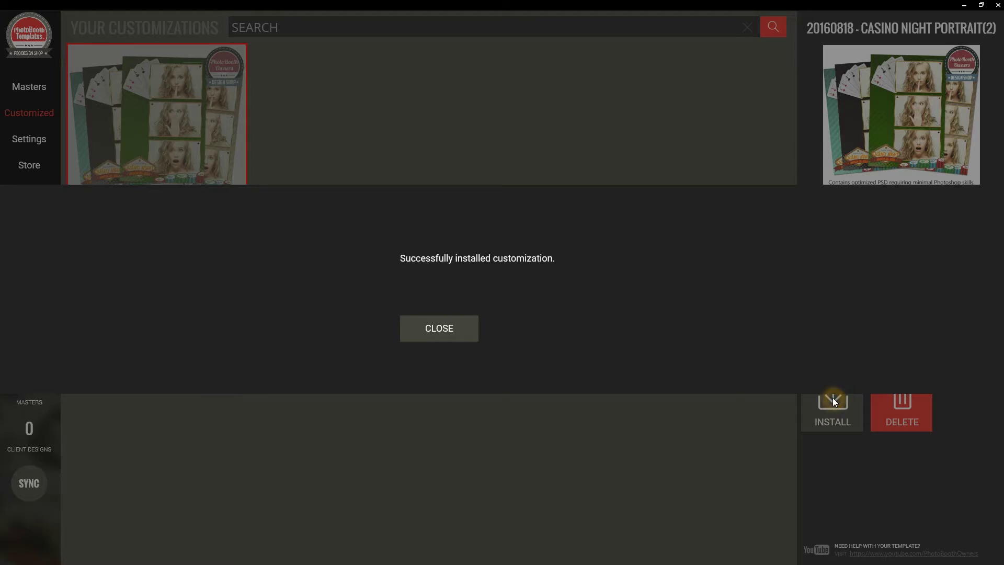
left_click(465, 333)
Reload Darkroom Booth's template gallery and choose Casino Night Portrait as the booth template
key("alt+Tab")
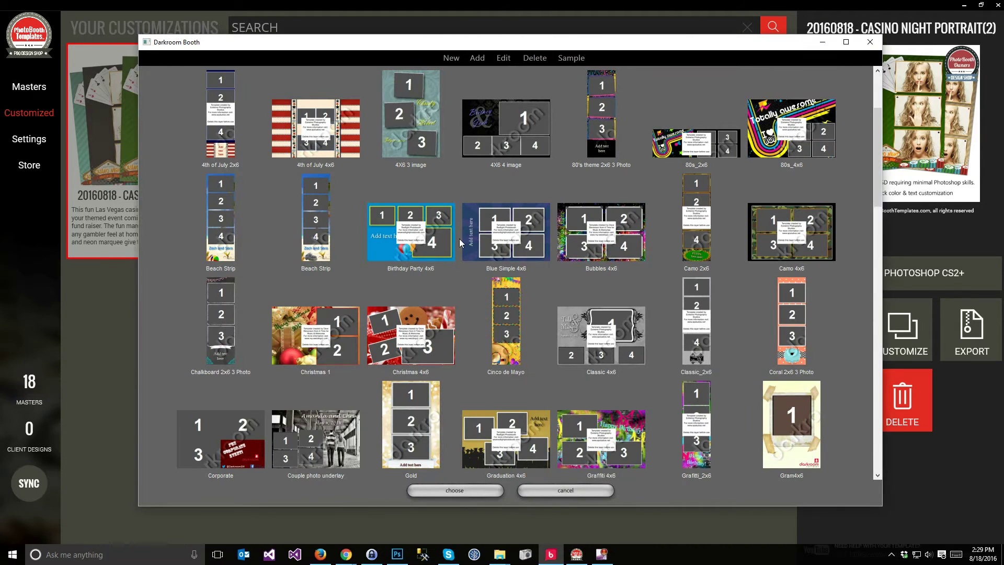
left_click(565, 490)
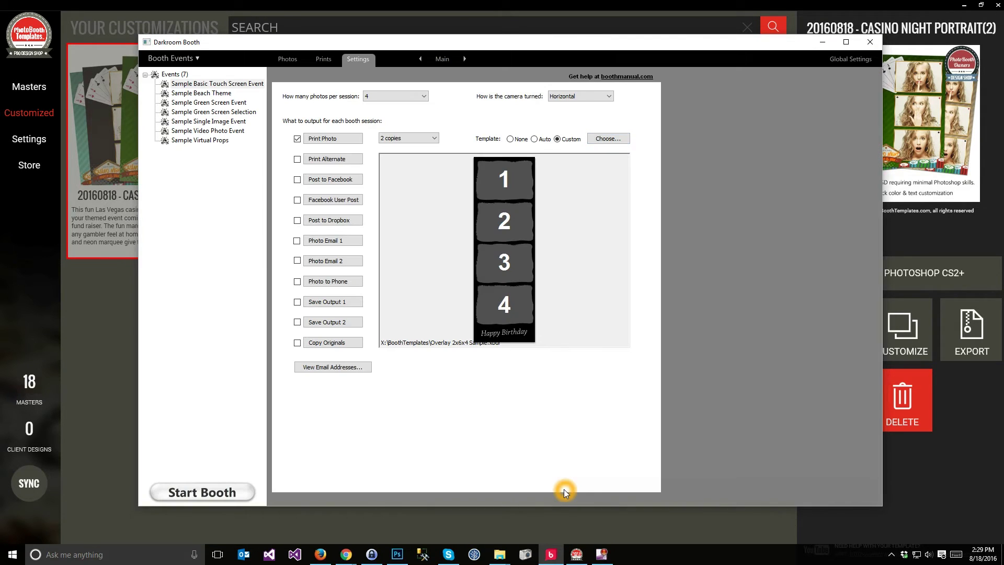
left_click(609, 138)
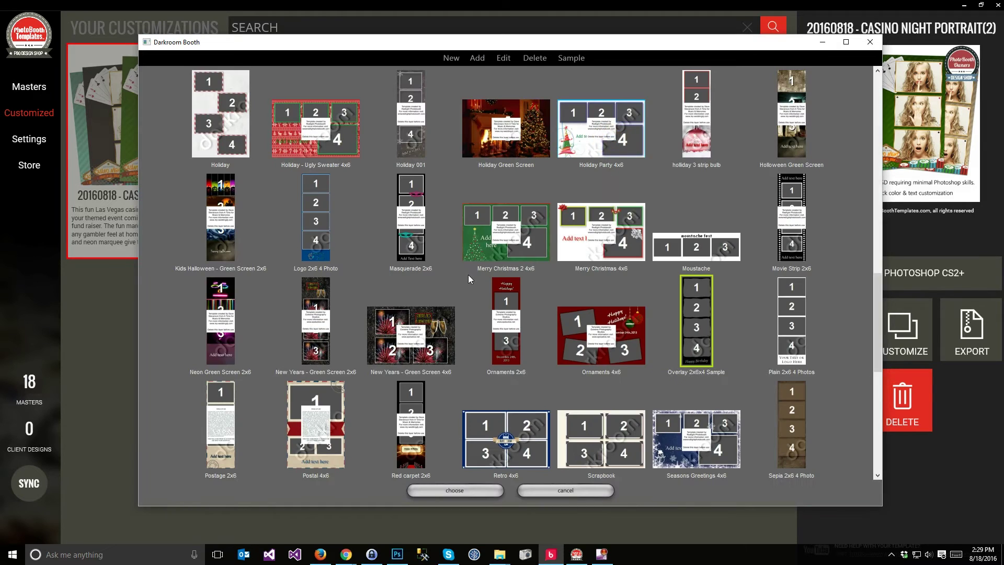
scroll(469, 274, "up", 2)
scroll(460, 275, "up", 2)
scroll(453, 275, "up", 2)
scroll(453, 273, "up", 2)
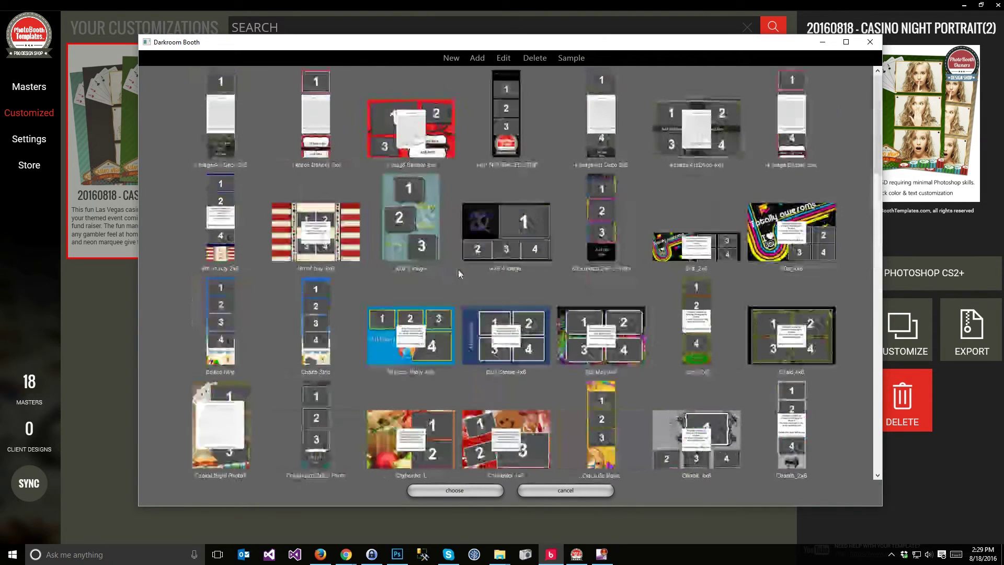
left_click(238, 414)
scroll(238, 414, "down", 1)
left_click(437, 494)
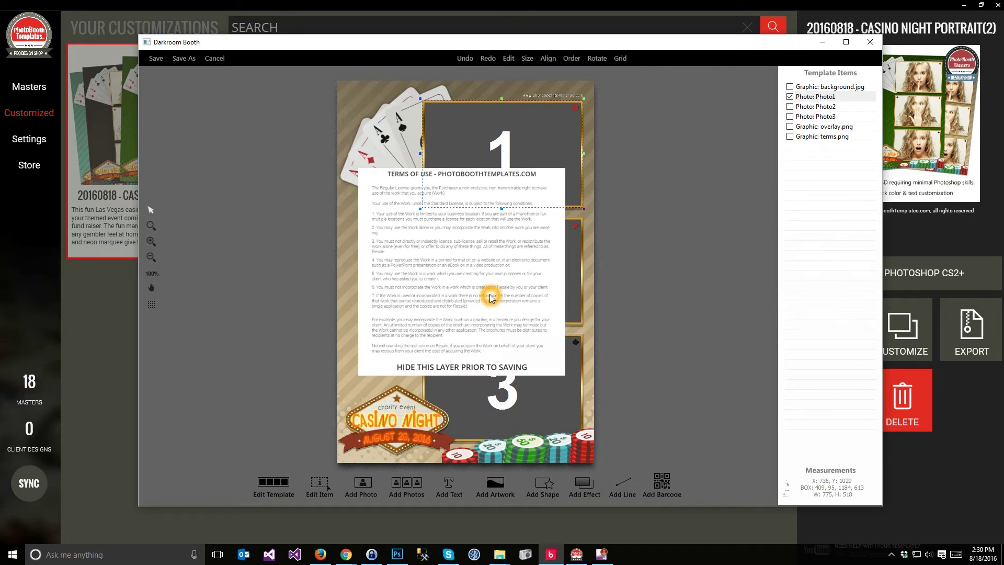
Hide the Graphic: terms.png object in the template editor
left_click(490, 293)
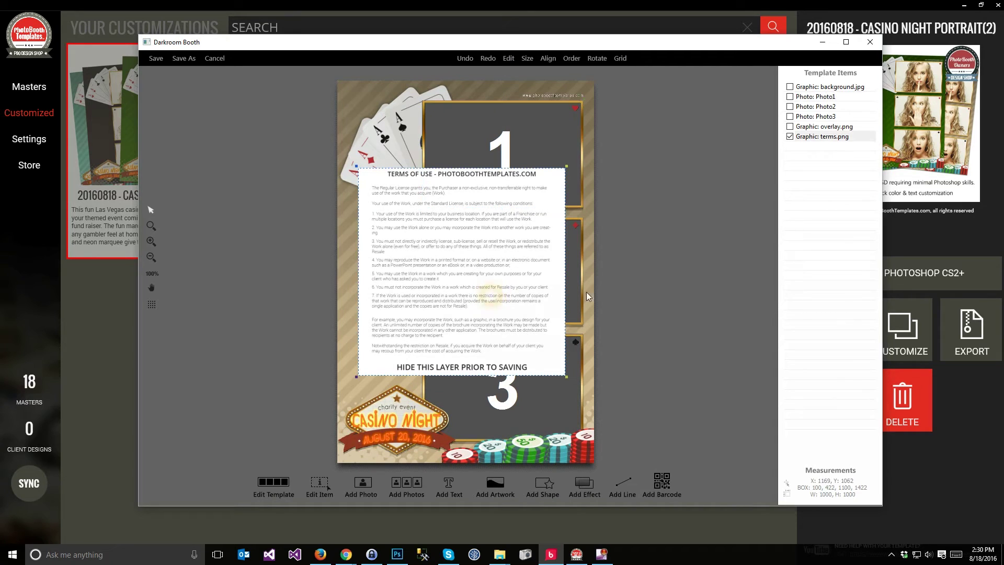
right_click(809, 138)
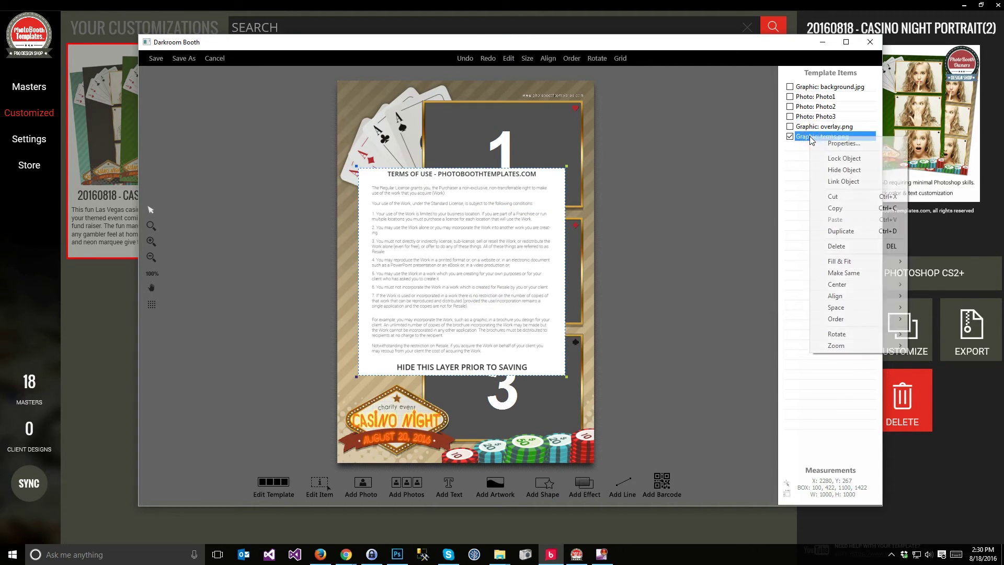
left_click(842, 170)
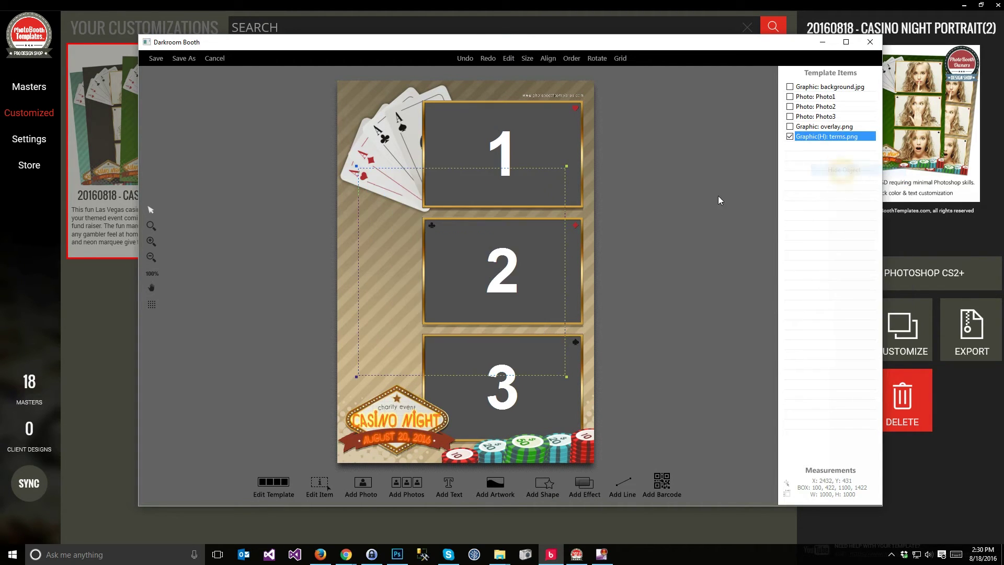
Review the photo slots, background and overlay items, then cancel the Edit Template properties
left_click(827, 117)
left_click(827, 99)
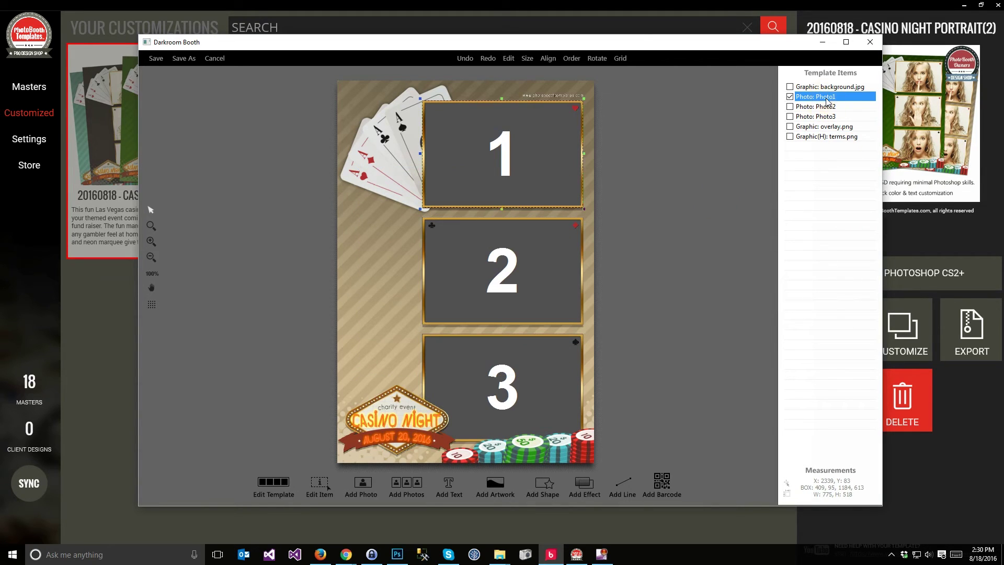
left_click(826, 87)
left_click(834, 127)
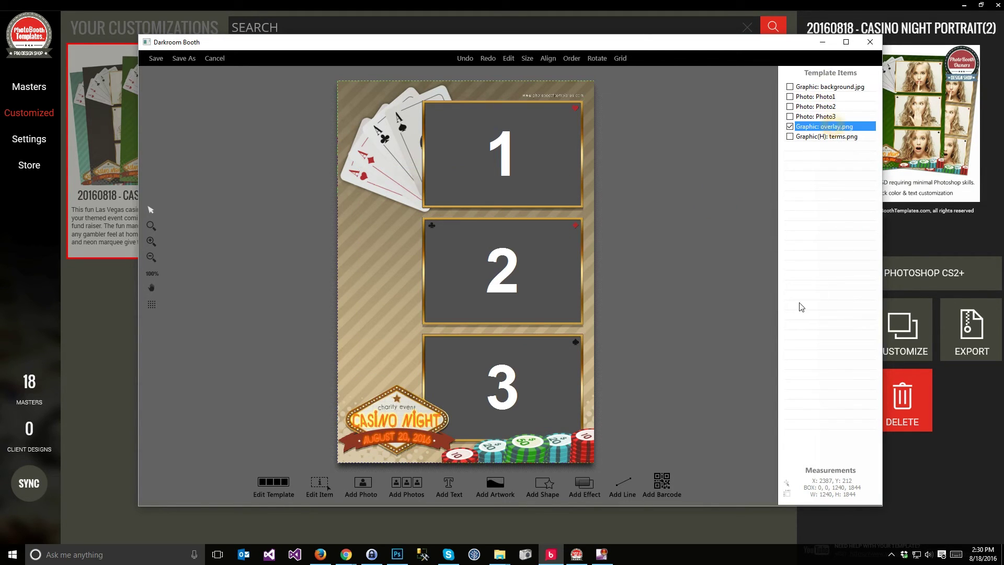
left_click(274, 482)
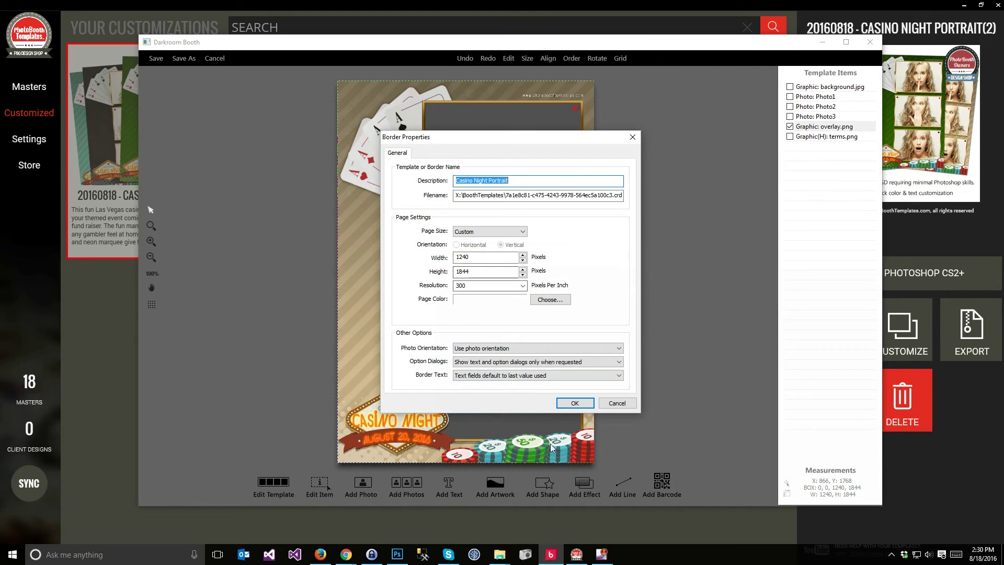
left_click(617, 403)
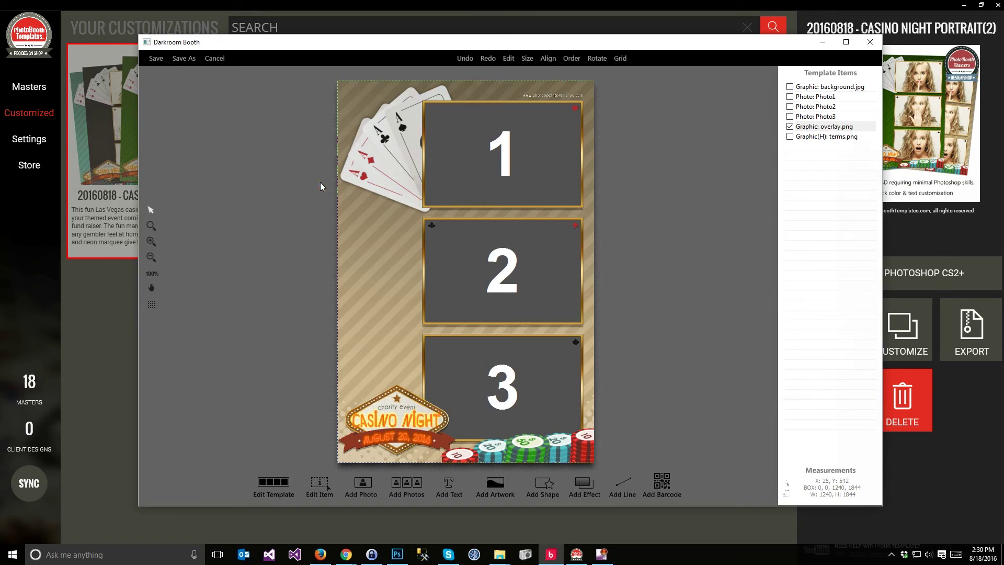